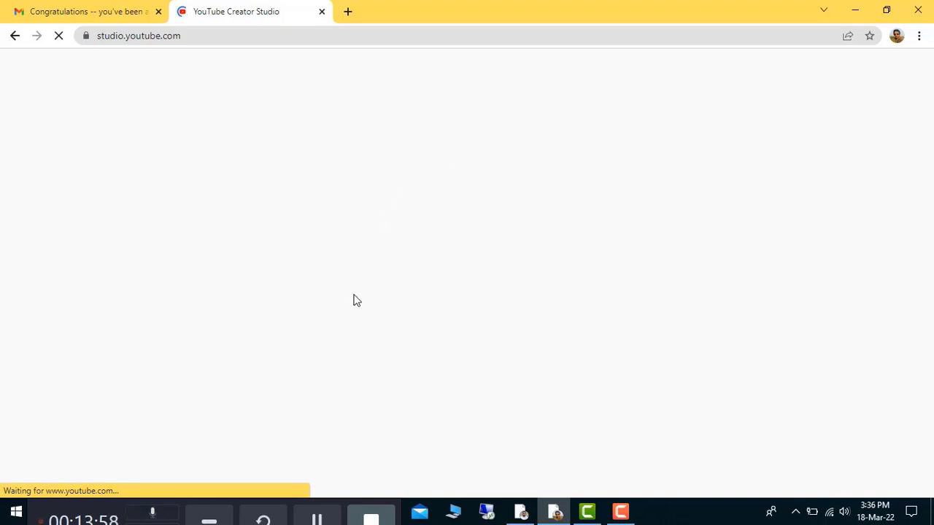
Highlight the dashboard notice's sentence about being able to monetize videos and access support.
{"action": "left_click", "coordinate": [317, 517]}
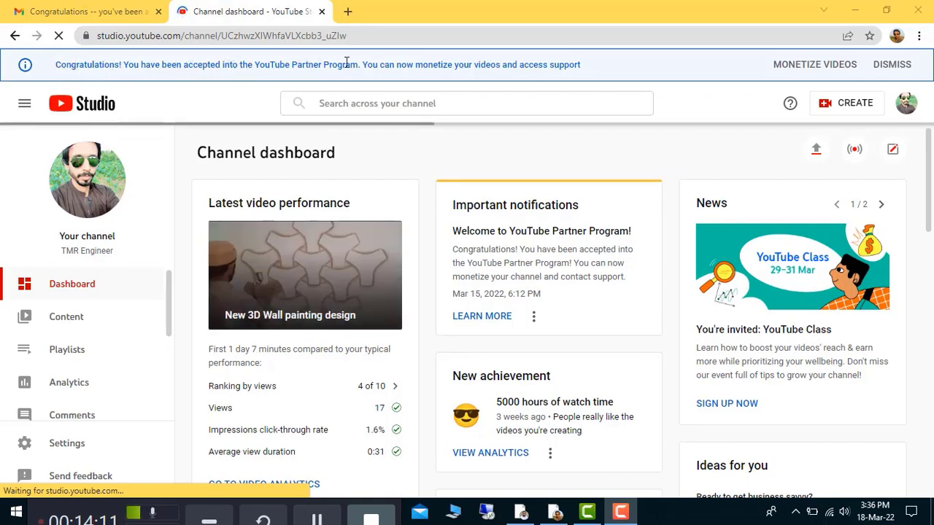
{"action": "left_click_drag", "start_coordinate": [363, 65], "coordinate": [522, 66]}
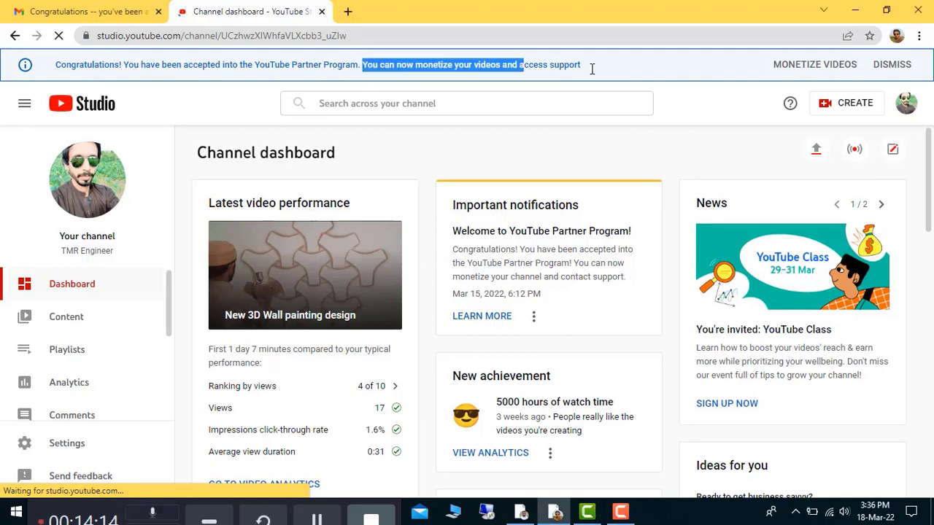
{"action": "left_click_drag", "start_coordinate": [446, 88], "coordinate": [449, 83]}
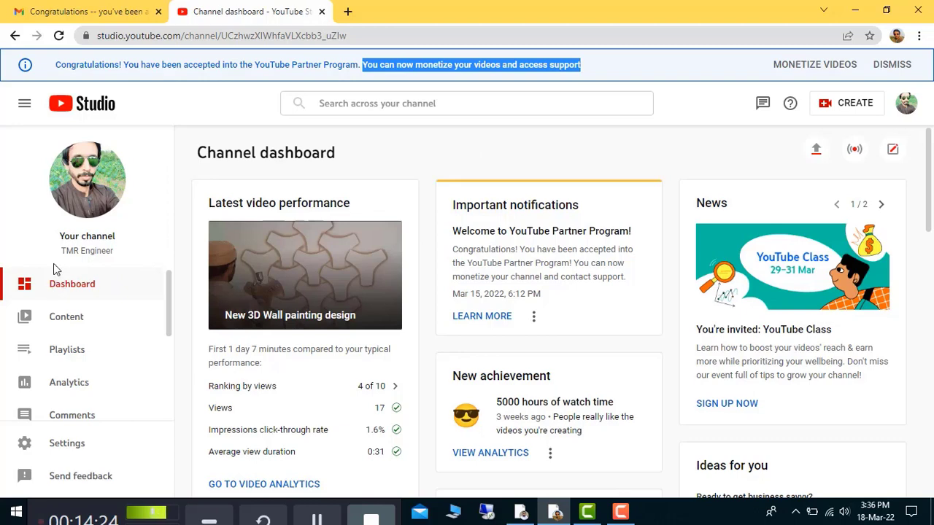
Open the channel's content list and check the monetization status of the videos on the first page.
{"action": "left_click", "coordinate": [74, 322]}
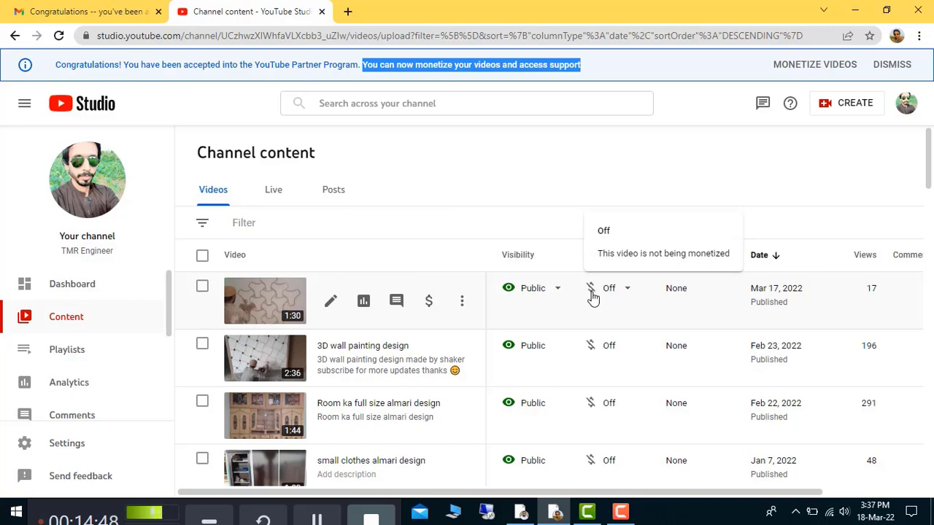
{"action": "scroll", "coordinate": [611, 343], "scroll_direction": "down", "scroll_amount": 1}
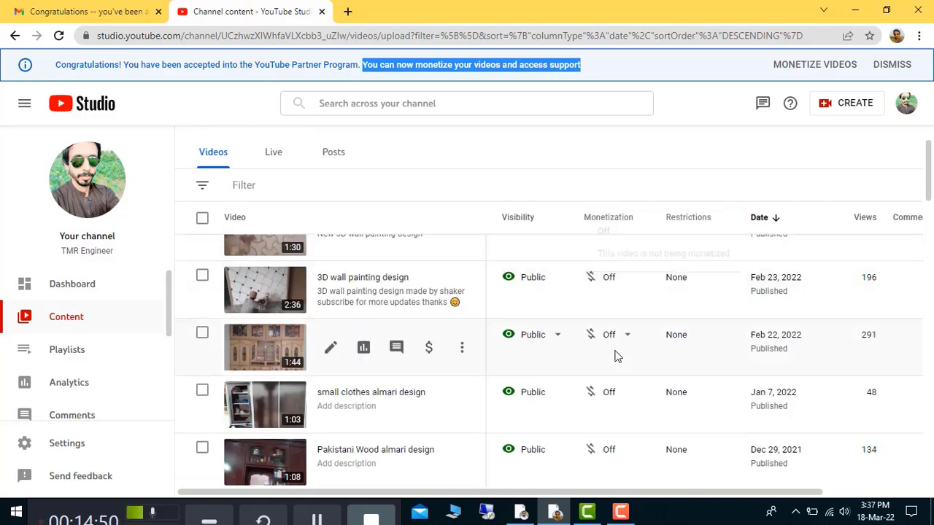
{"action": "scroll", "coordinate": [613, 349], "scroll_direction": "down", "scroll_amount": 7}
{"action": "scroll", "coordinate": [616, 358], "scroll_direction": "down", "scroll_amount": 8}
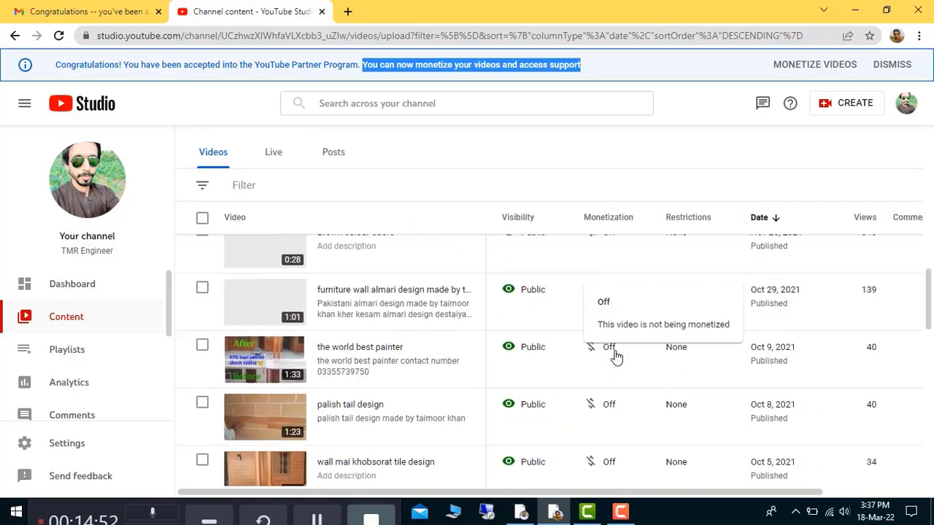
{"action": "scroll", "coordinate": [616, 357], "scroll_direction": "down", "scroll_amount": 3}
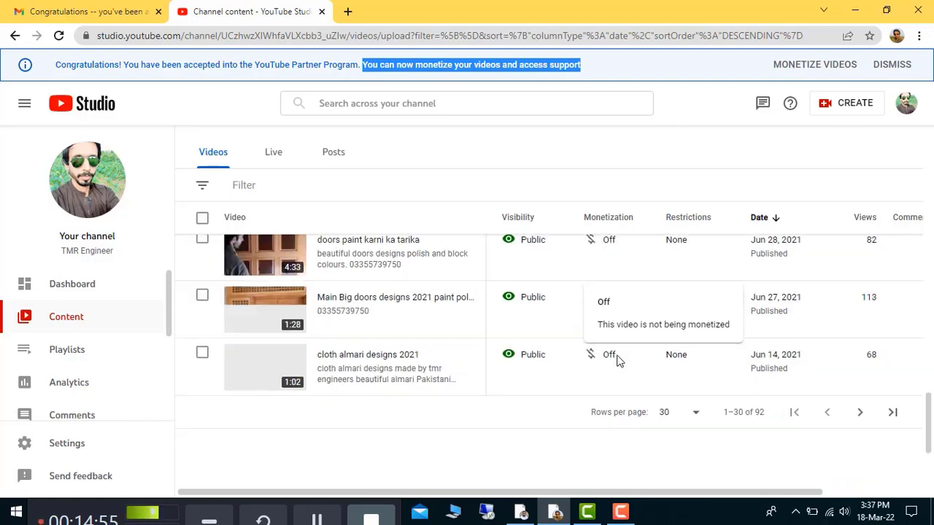
{"action": "scroll", "coordinate": [617, 359], "scroll_direction": "up", "scroll_amount": 6}
{"action": "scroll", "coordinate": [618, 361], "scroll_direction": "up", "scroll_amount": 10}
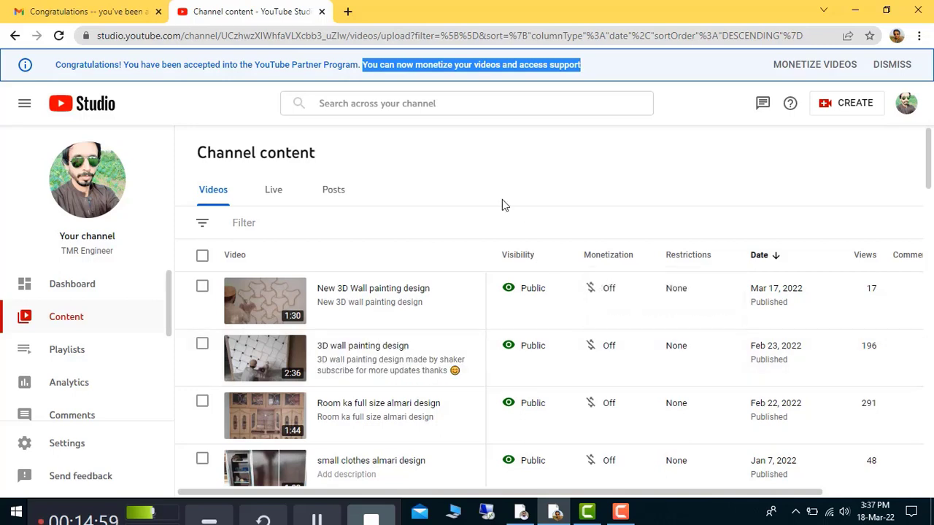
Bulk-edit all channel videos to set Monetization to On, and apply the update after acknowledging its implications.
{"action": "left_click", "coordinate": [251, 262]}
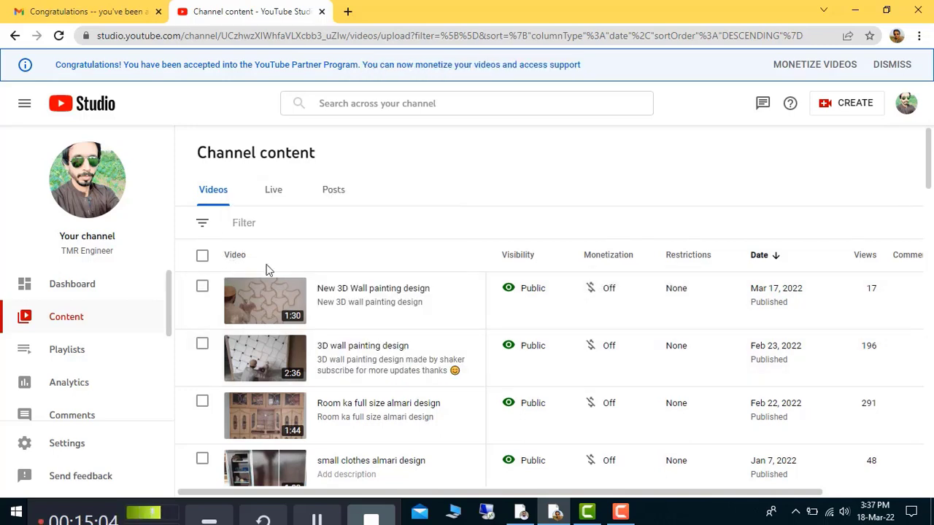
{"action": "left_click", "coordinate": [202, 260]}
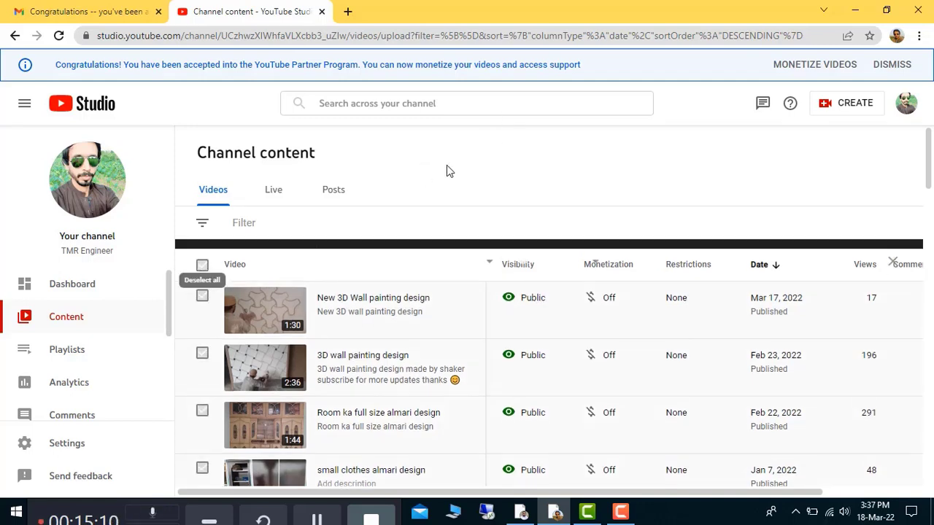
{"action": "left_click", "coordinate": [202, 261]}
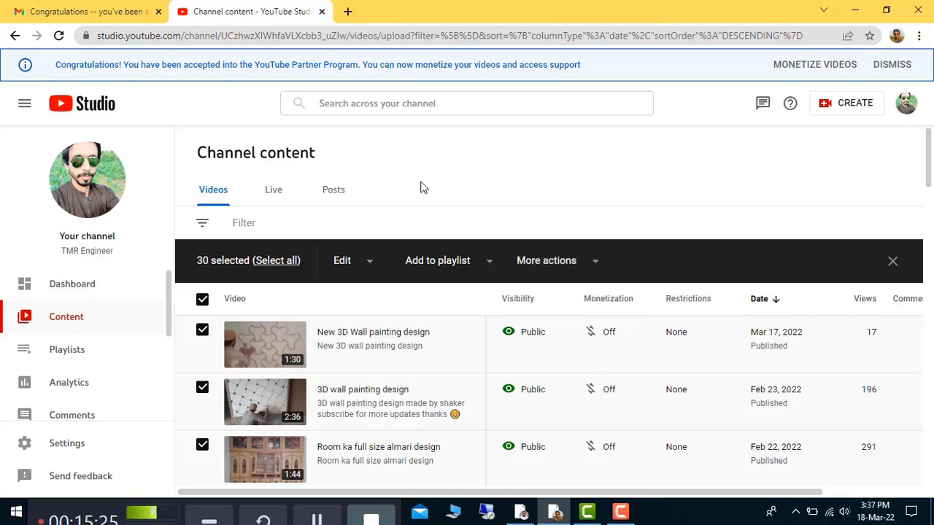
{"action": "left_click", "coordinate": [271, 261]}
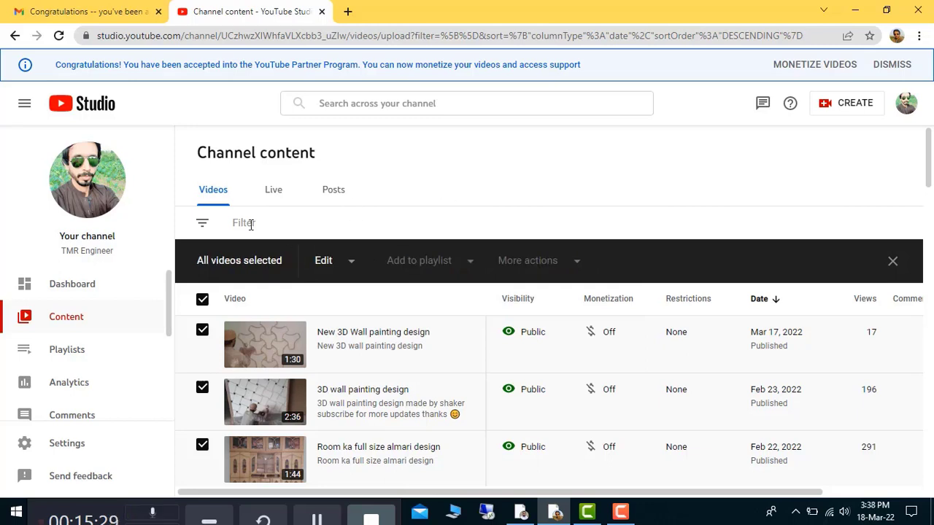
{"action": "left_click", "coordinate": [352, 264]}
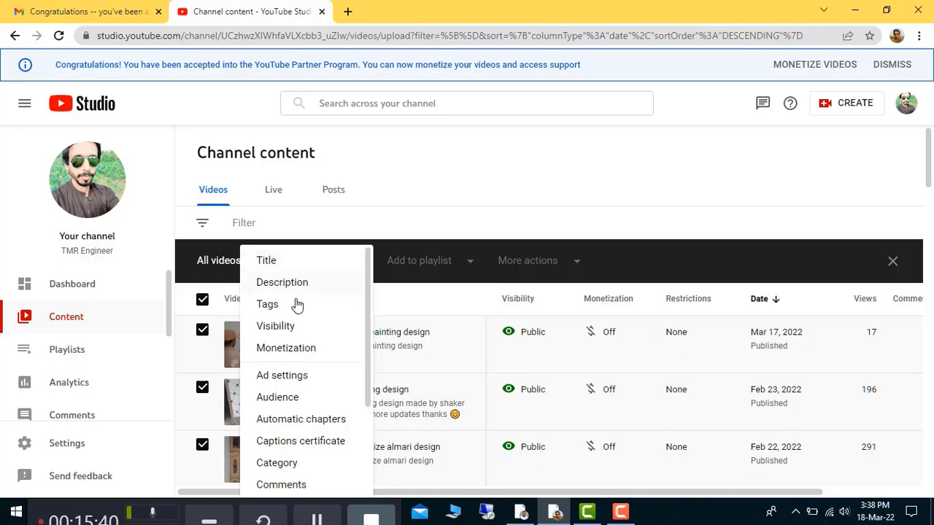
{"action": "left_click", "coordinate": [278, 354]}
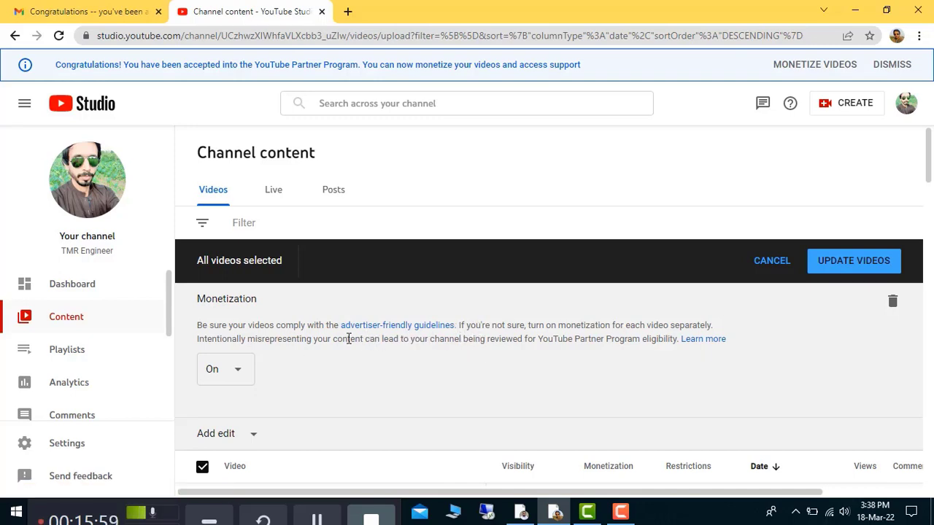
{"action": "left_click", "coordinate": [239, 375]}
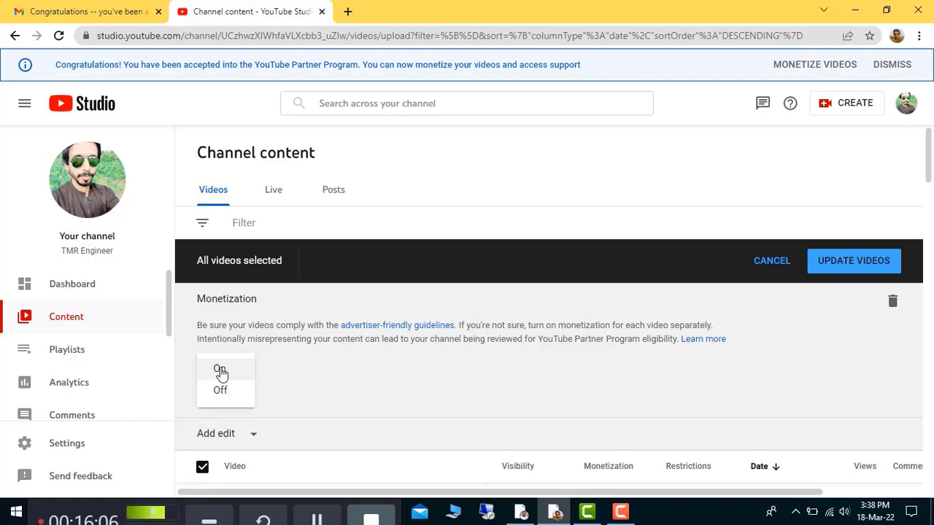
{"action": "left_click", "coordinate": [222, 372]}
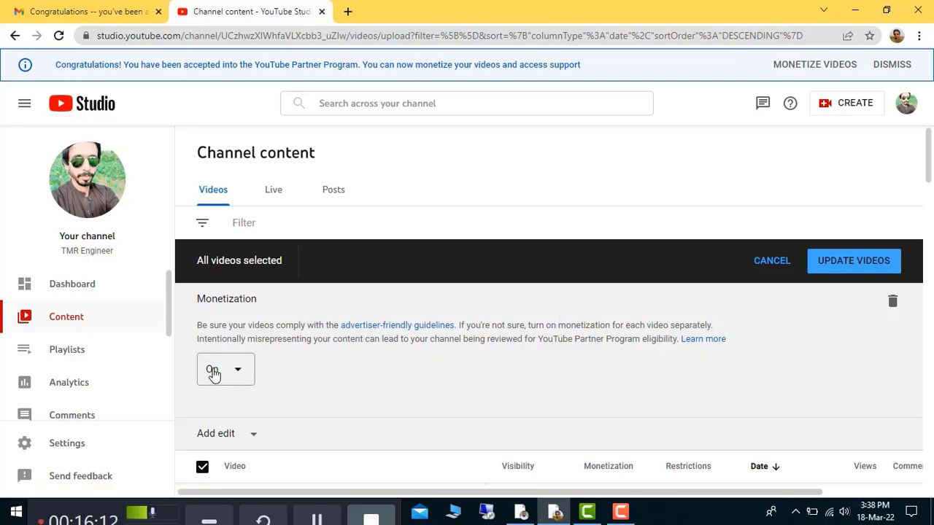
{"action": "left_click", "coordinate": [860, 268]}
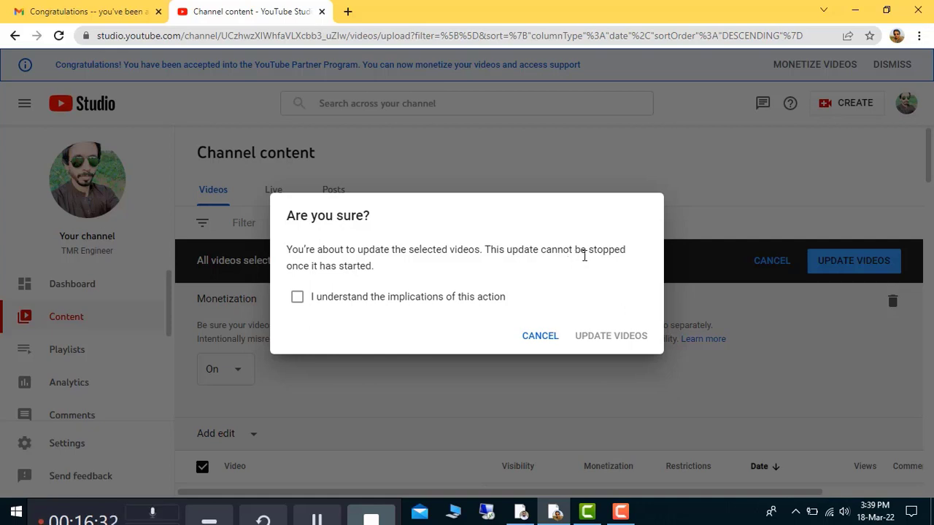
{"action": "left_click", "coordinate": [297, 299]}
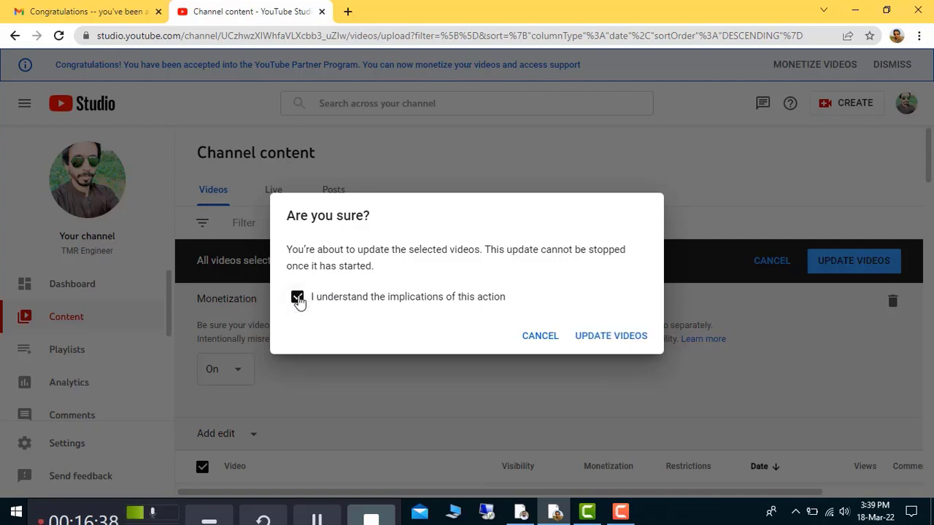
{"action": "left_click", "coordinate": [602, 340]}
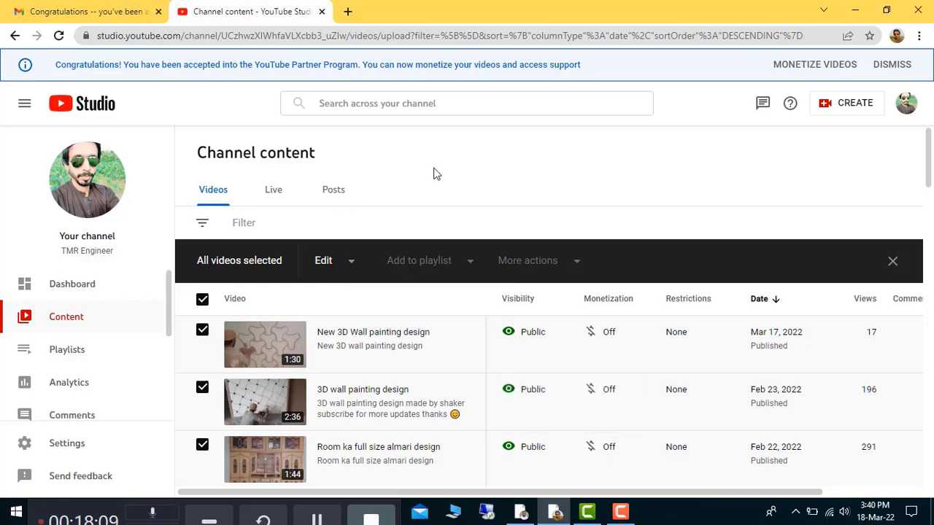
Reload the content list and check the monetization status of the videos on the first and second pages.
{"action": "left_click", "coordinate": [59, 36]}
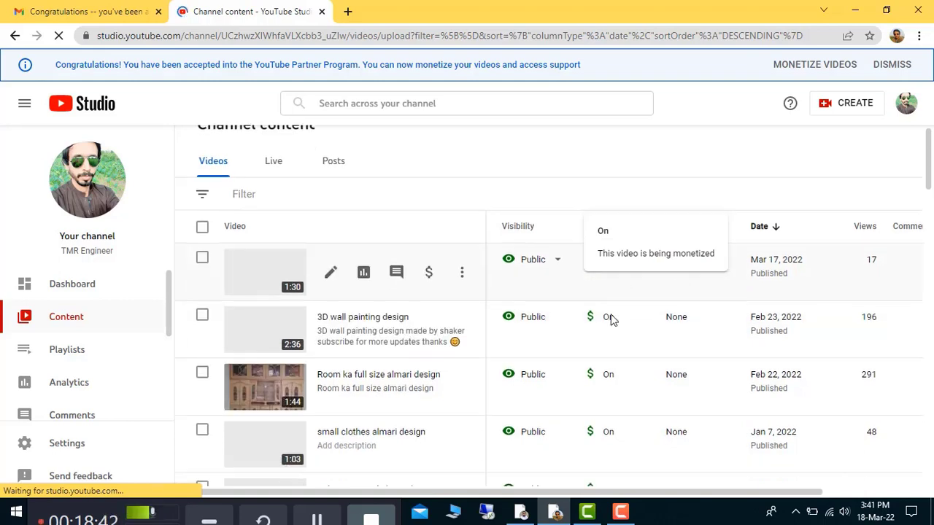
{"action": "scroll", "coordinate": [611, 321], "scroll_direction": "down", "scroll_amount": 8}
{"action": "scroll", "coordinate": [609, 337], "scroll_direction": "down", "scroll_amount": 15}
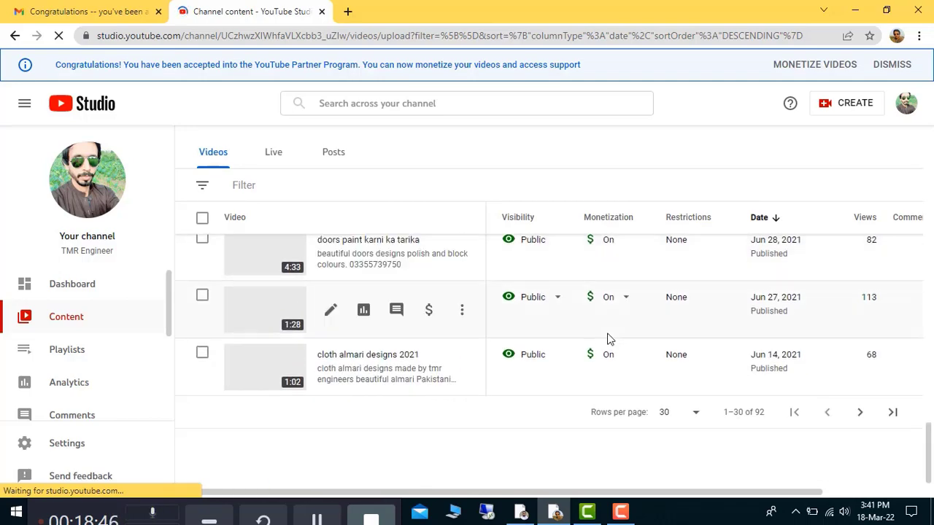
{"action": "left_click", "coordinate": [852, 416]}
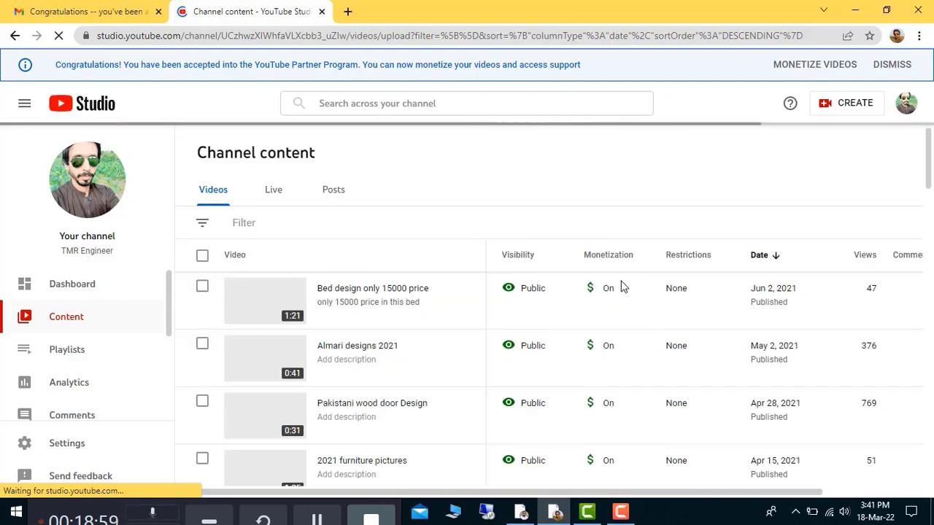
{"action": "scroll", "coordinate": [642, 337], "scroll_direction": "down", "scroll_amount": 8}
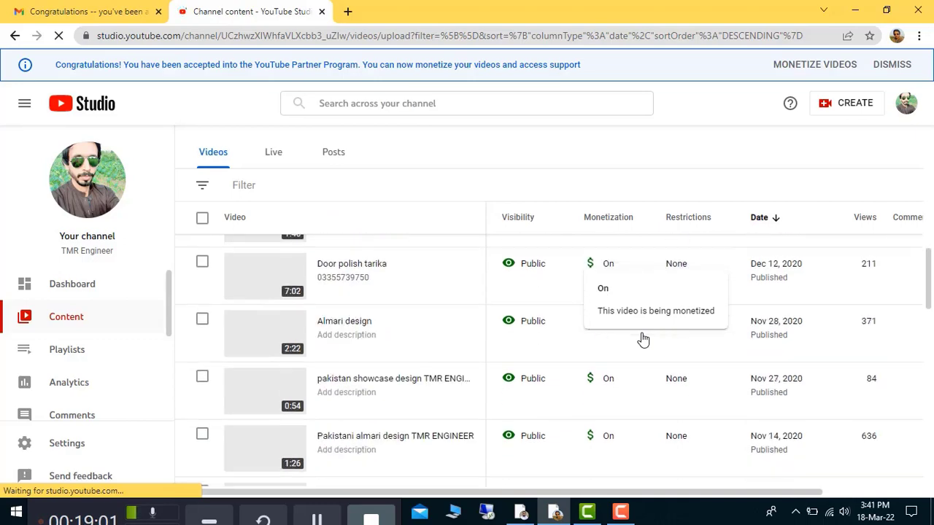
{"action": "scroll", "coordinate": [642, 338], "scroll_direction": "down", "scroll_amount": 8}
{"action": "scroll", "coordinate": [781, 385], "scroll_direction": "down", "scroll_amount": 8}
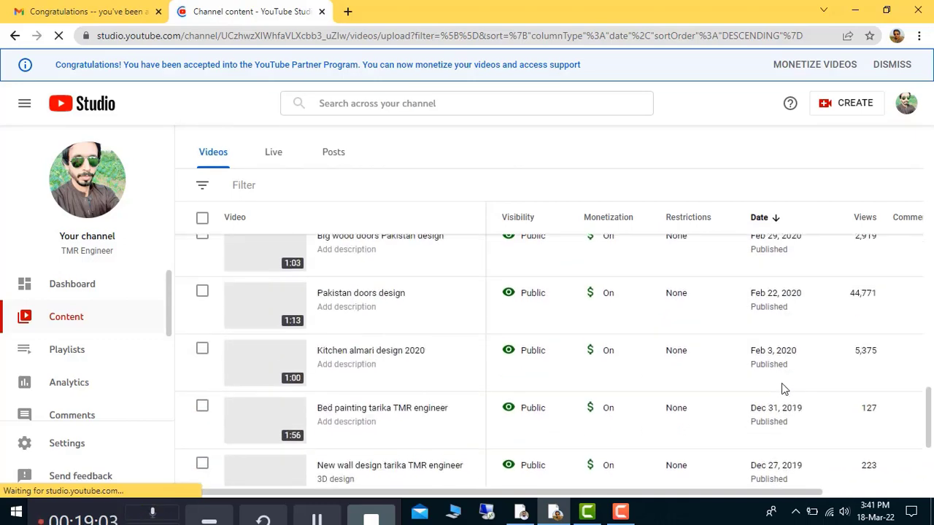
{"action": "scroll", "coordinate": [781, 382], "scroll_direction": "down", "scroll_amount": 3}
{"action": "scroll", "coordinate": [671, 317], "scroll_direction": "up", "scroll_amount": 4}
{"action": "scroll", "coordinate": [674, 320], "scroll_direction": "up", "scroll_amount": 15}
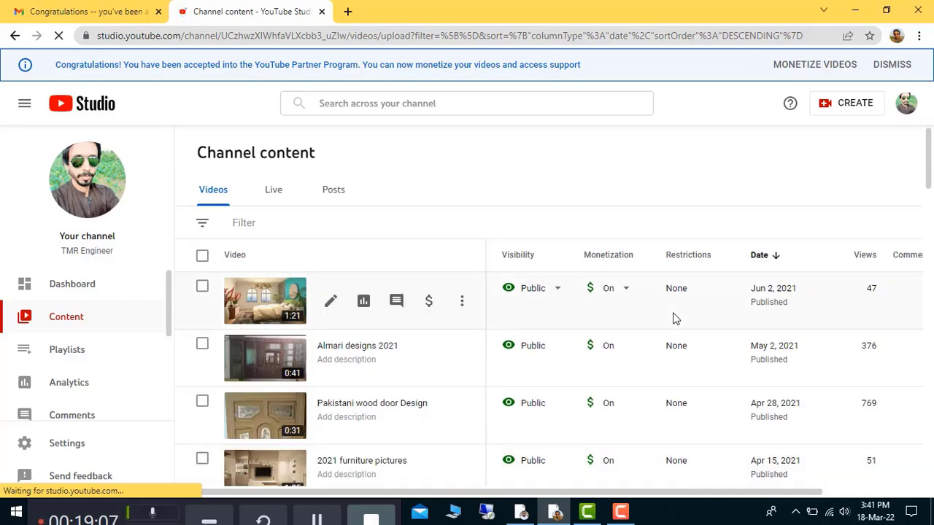
Bulk-update the ad types of all videos with overlay, sponsored card, skippable and non-skippable video ads enabled, acknowledging the implications.
{"action": "left_click", "coordinate": [202, 260]}
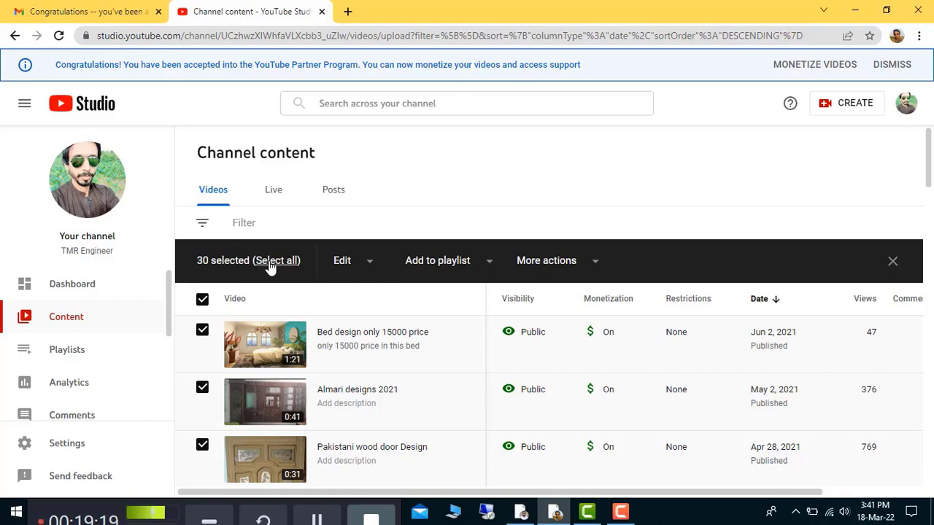
{"action": "left_click", "coordinate": [269, 263]}
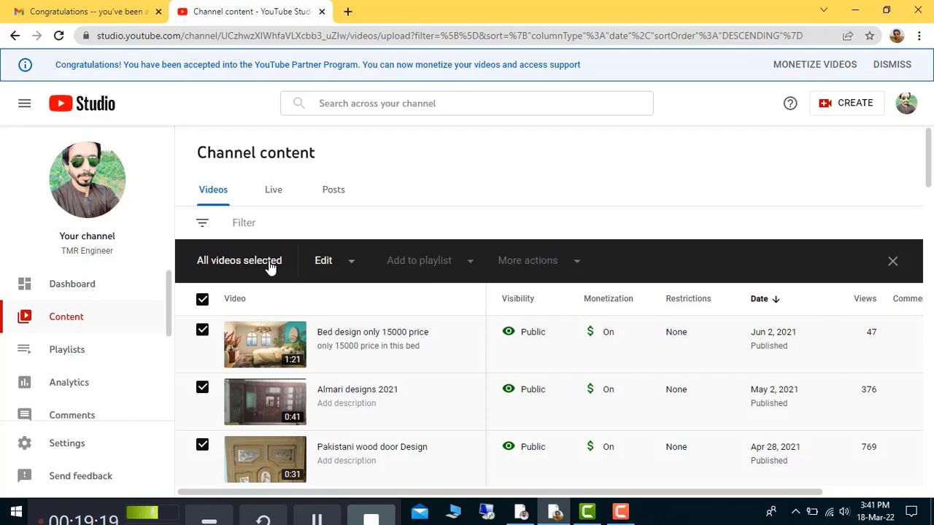
{"action": "left_click", "coordinate": [353, 267]}
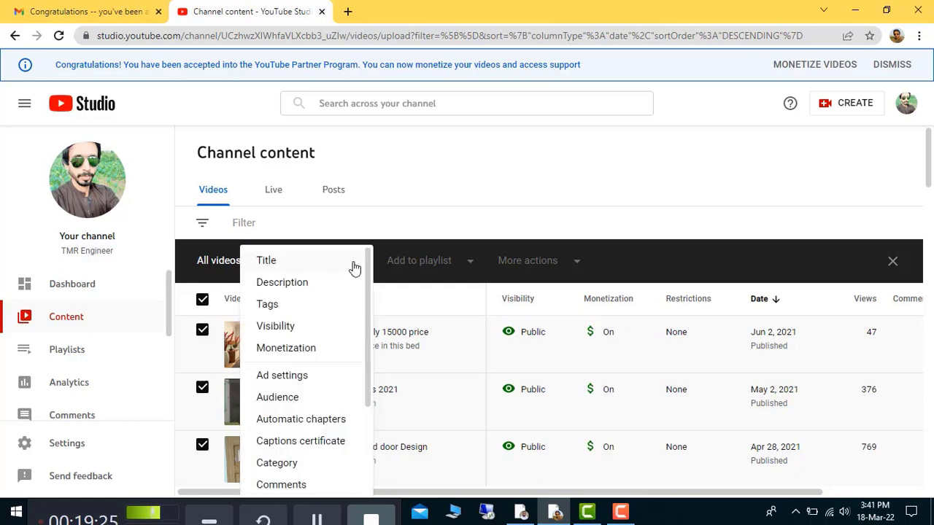
{"action": "left_click", "coordinate": [283, 377]}
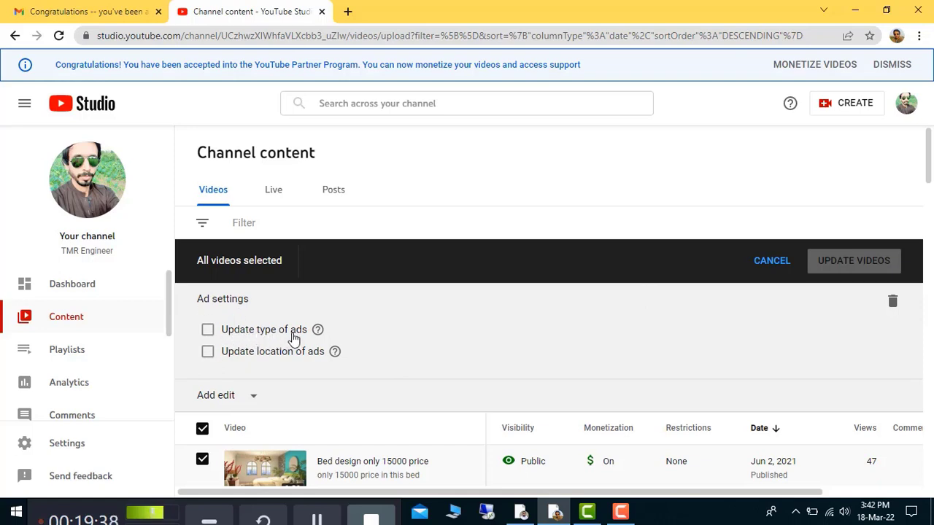
{"action": "left_click", "coordinate": [208, 331]}
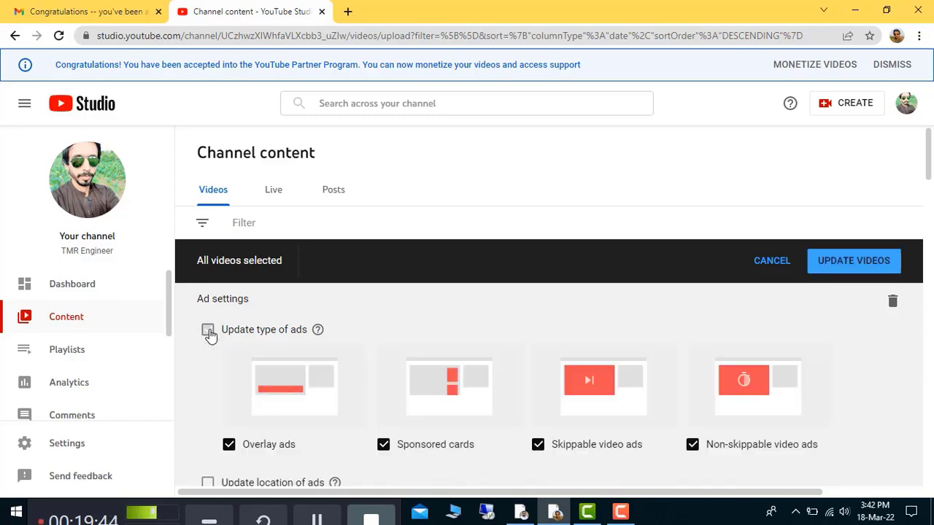
{"action": "scroll", "coordinate": [780, 340], "scroll_direction": "down", "scroll_amount": 1}
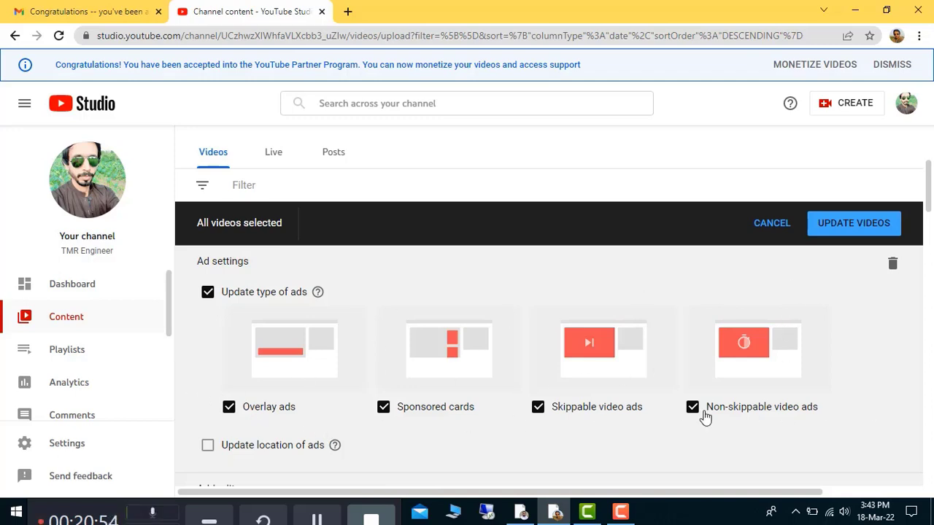
{"action": "left_click", "coordinate": [868, 229]}
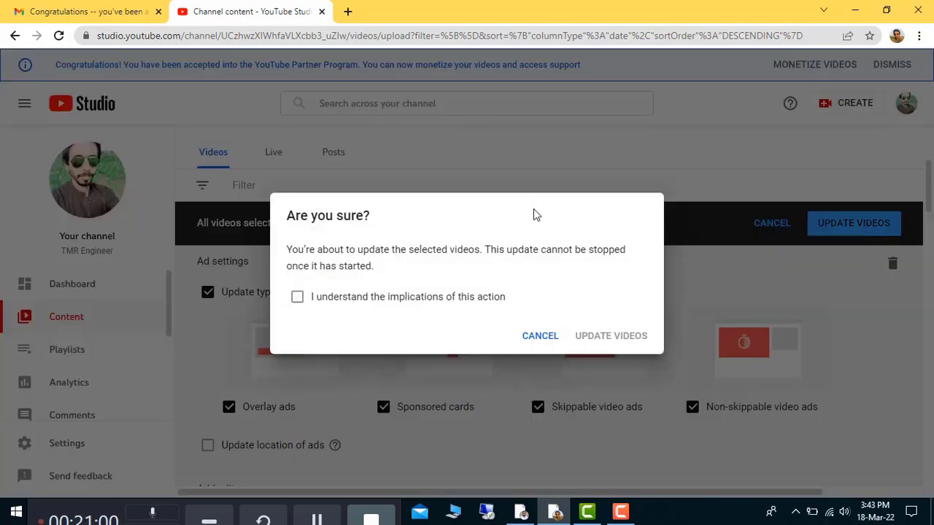
{"action": "left_click", "coordinate": [297, 296]}
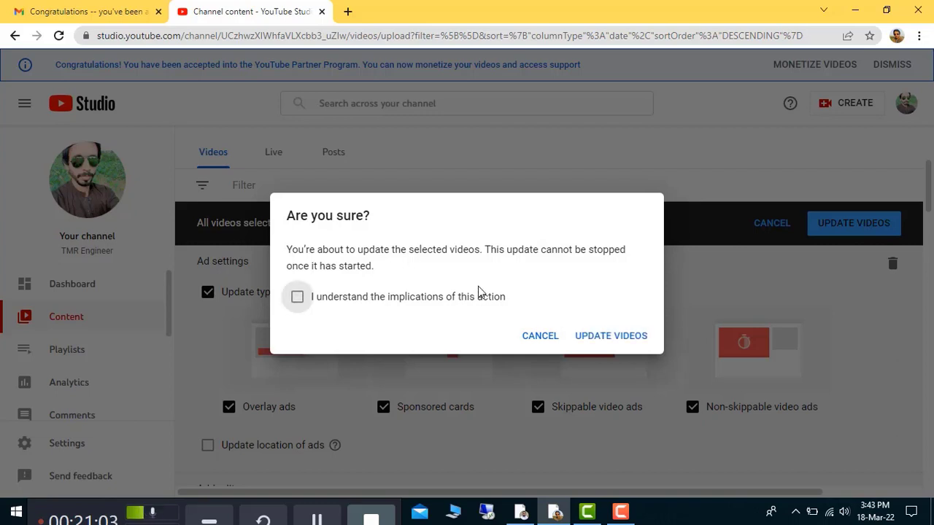
{"action": "left_click", "coordinate": [618, 341]}
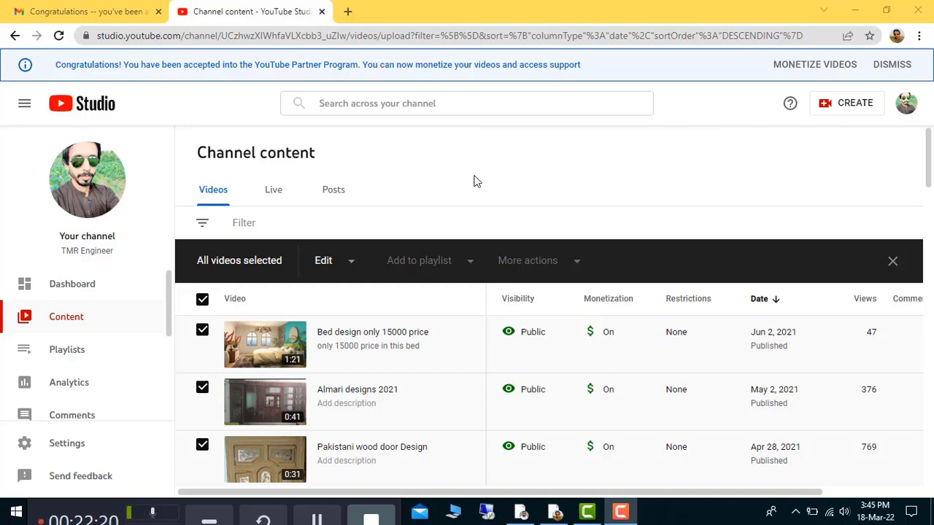
Return to the channel dashboard, and switch to the other Chrome window showing a YouTube channel's videos page.
{"action": "left_click", "coordinate": [96, 290]}
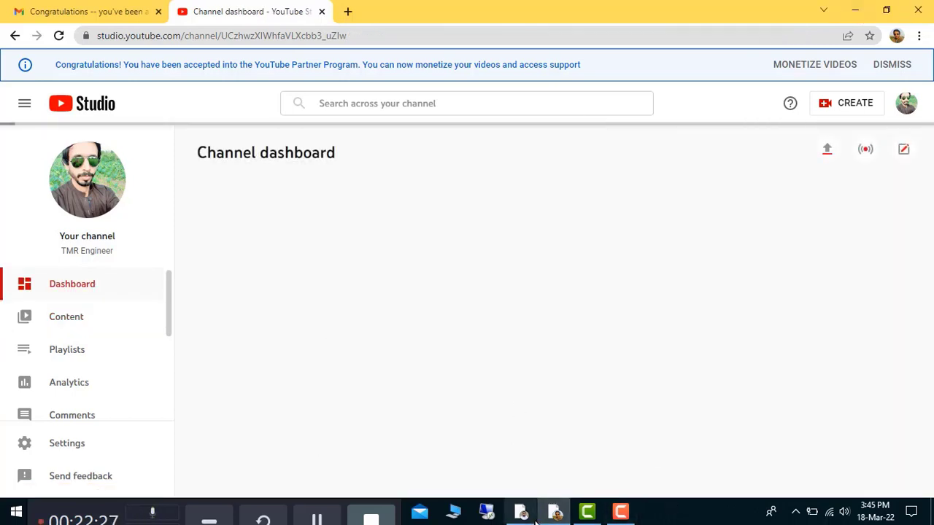
{"action": "mouse_move", "coordinate": [521, 516]}
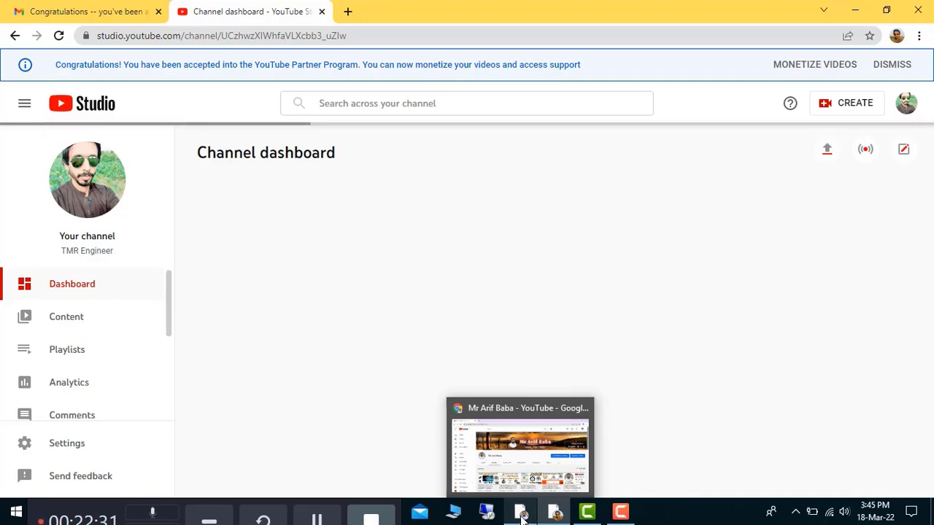
{"action": "left_click", "coordinate": [521, 516]}
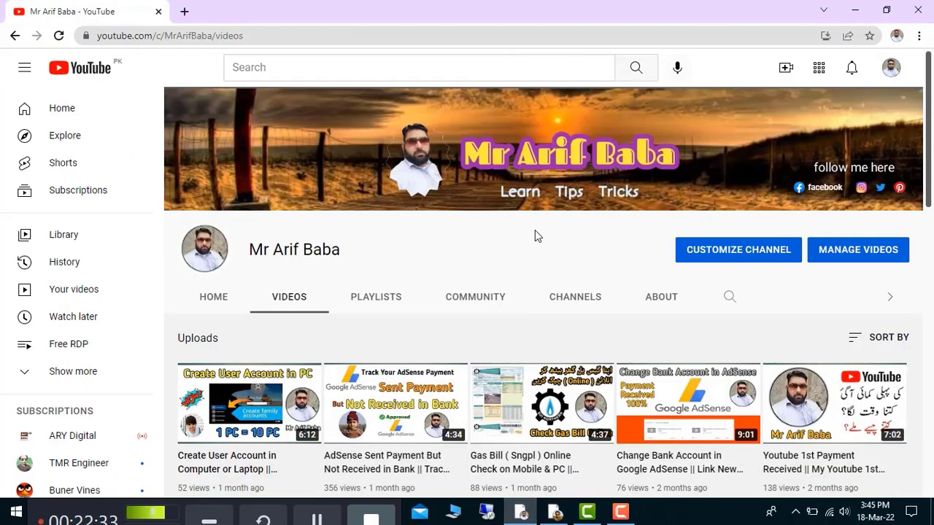